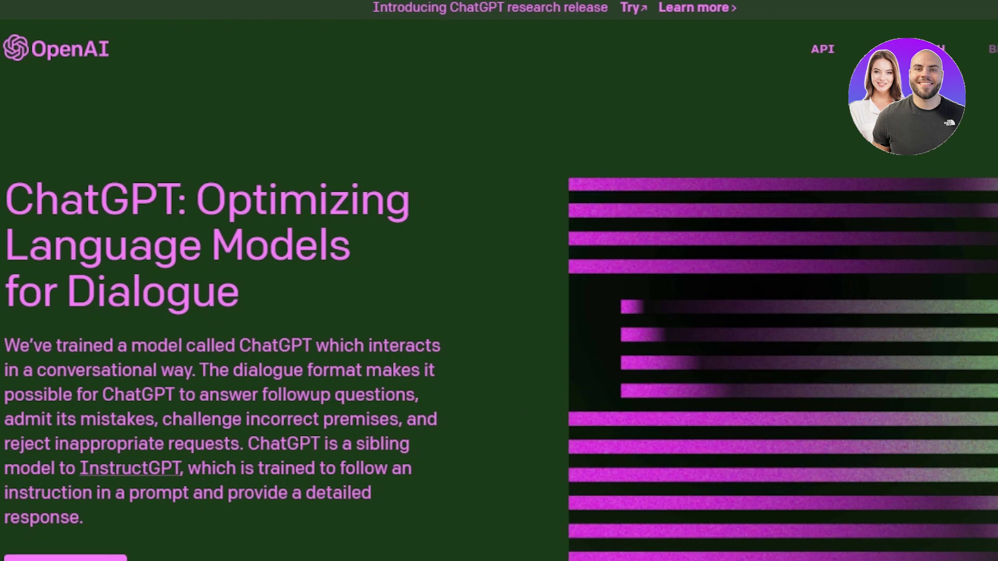
Step: Scroll through Book 1's Sheet1 salary table down to row 21 and back
{"action": "scroll", "coordinate": [499, 281], "scroll_direction": "down", "scroll_amount": 5}
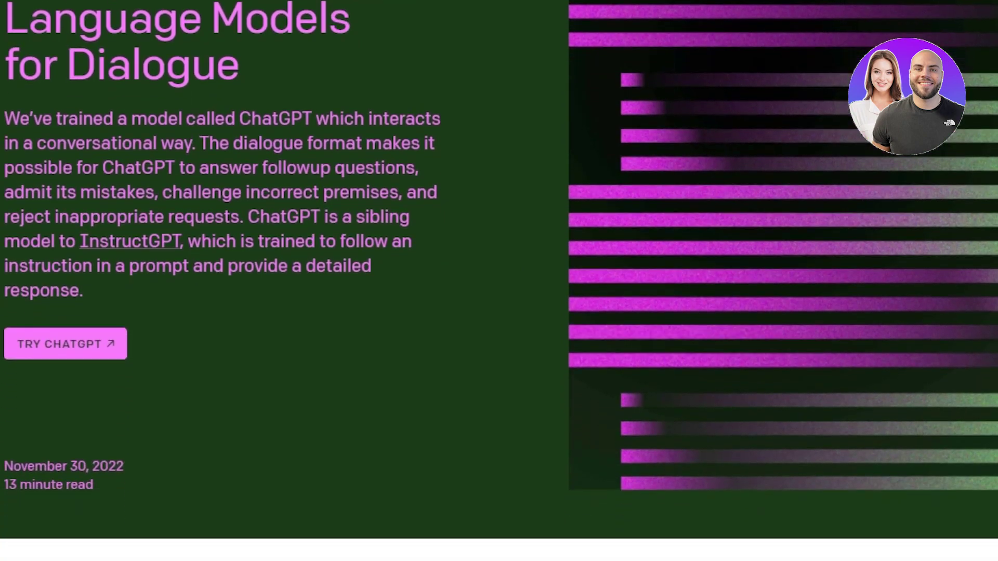
{"action": "scroll", "coordinate": [499, 281], "scroll_direction": "down", "scroll_amount": 12}
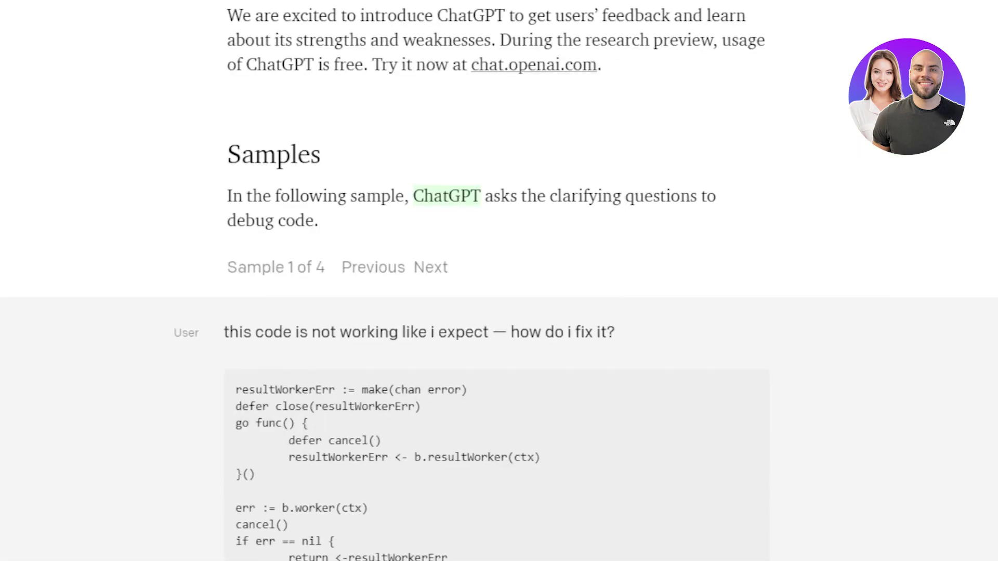
{"action": "scroll", "coordinate": [499, 281], "scroll_direction": "down", "scroll_amount": 15}
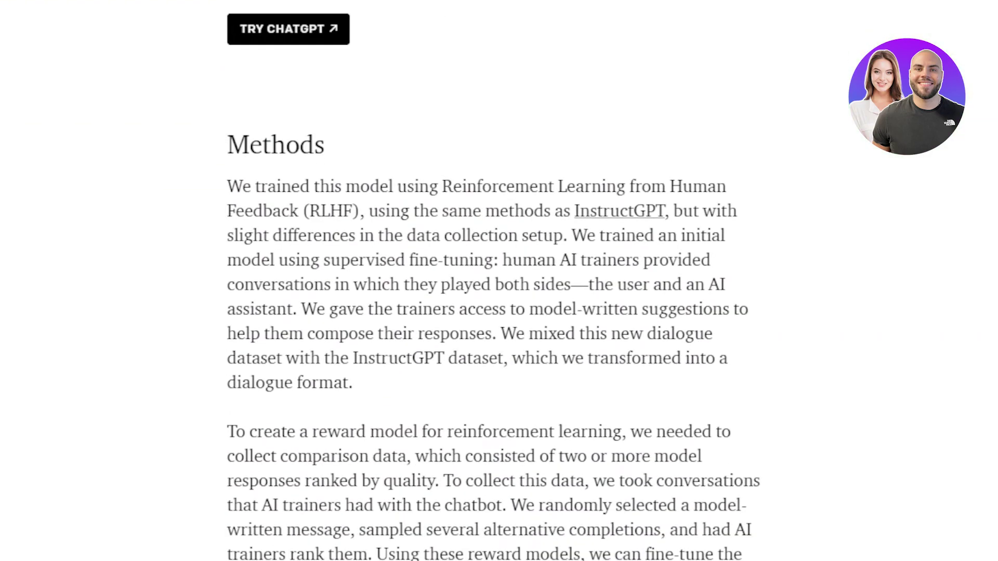
{"action": "scroll", "coordinate": [499, 281], "scroll_direction": "down", "scroll_amount": 5}
{"action": "scroll", "coordinate": [499, 281], "scroll_direction": "up", "scroll_amount": 15}
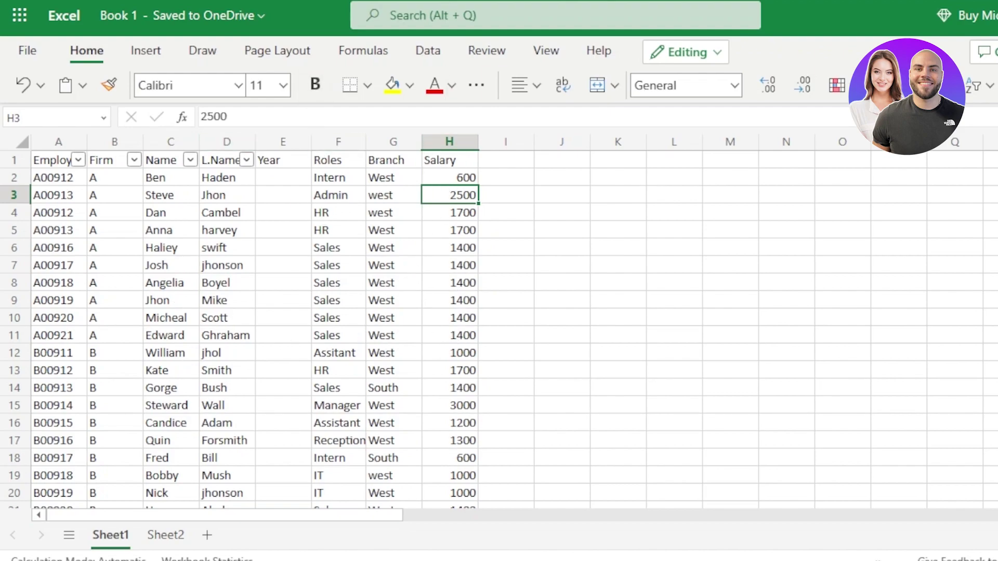
{"action": "scroll", "coordinate": [475, 308], "scroll_direction": "down", "scroll_amount": 3}
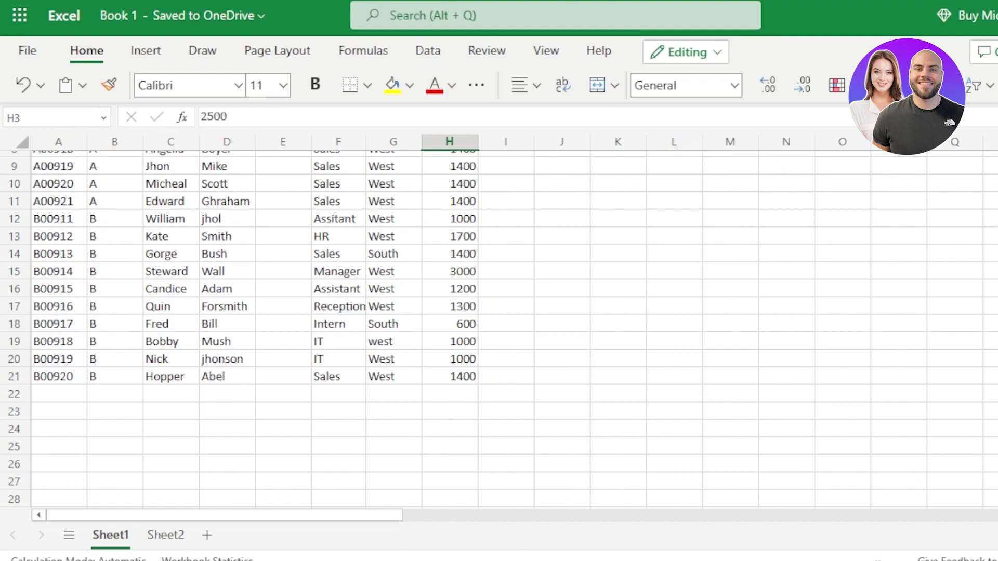
{"action": "scroll", "coordinate": [499, 327], "scroll_direction": "up", "scroll_amount": 3}
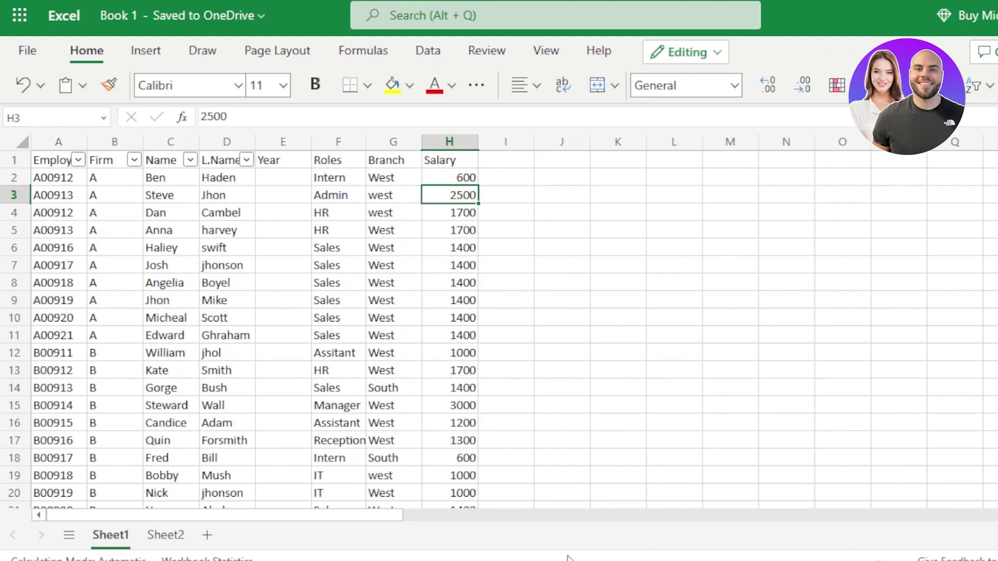
{"action": "left_click", "coordinate": [182, 116]}
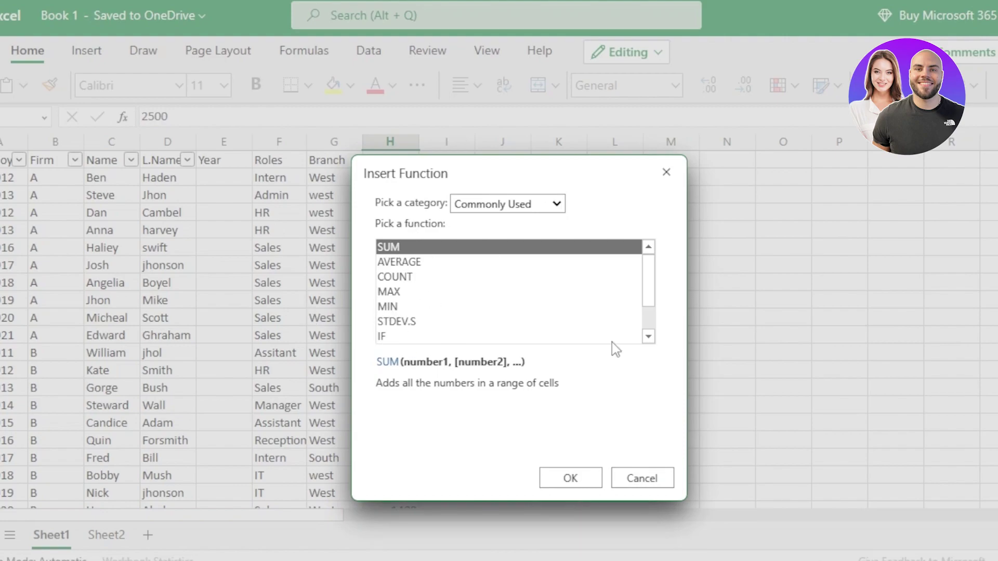
{"action": "mouse_move", "coordinate": [650, 265]}
{"action": "left_mouse_down"}
{"action": "mouse_move", "coordinate": [652, 292]}
{"action": "mouse_move", "coordinate": [652, 262]}
{"action": "left_mouse_up"}
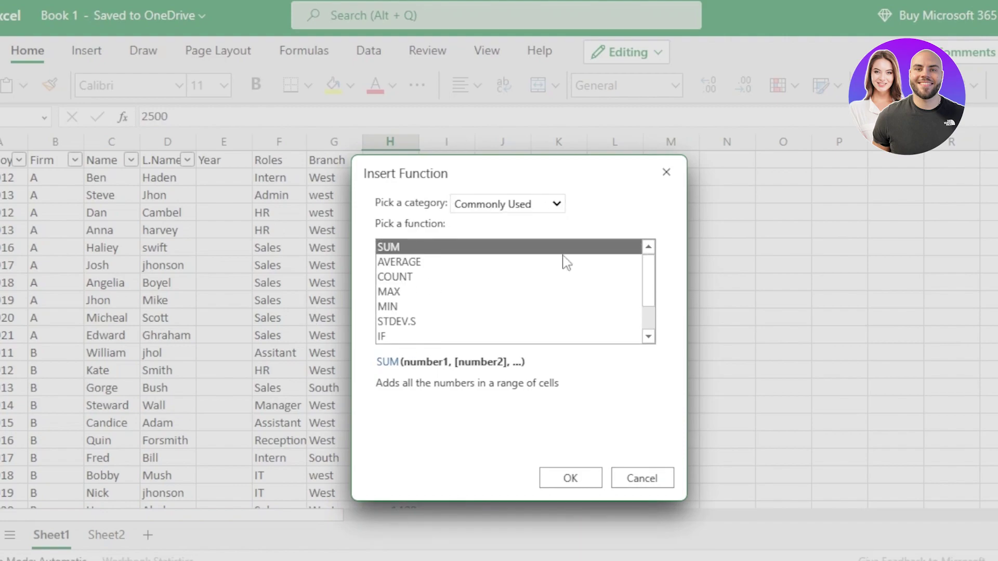
{"action": "left_click", "coordinate": [570, 478]}
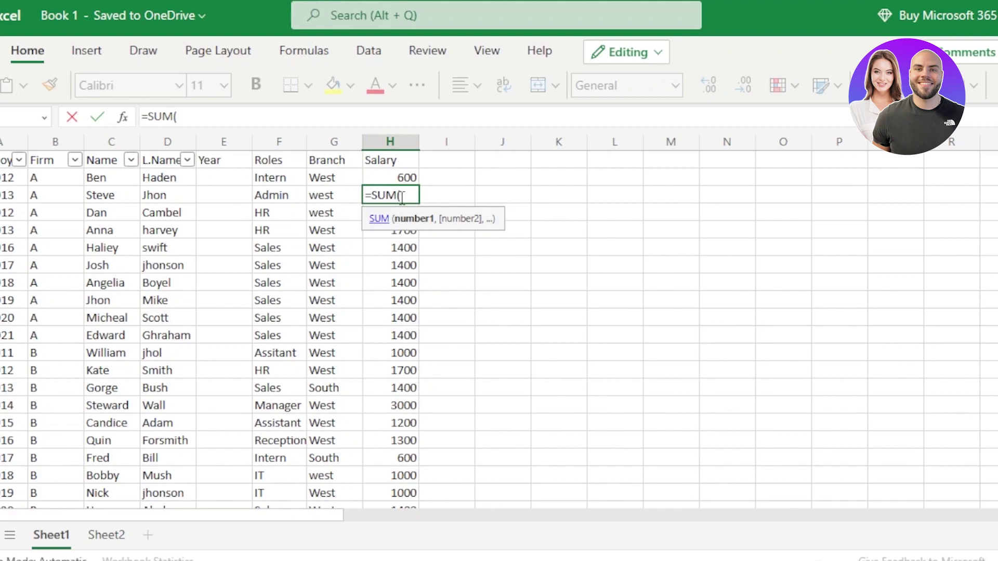
{"action": "key", "text": "BackSpace"}
{"action": "key", "text": "BackSpace"}
{"action": "key", "text": "BackSpace"}
{"action": "key", "text": "BackSpace"}
{"action": "key", "text": "BackSpace"}
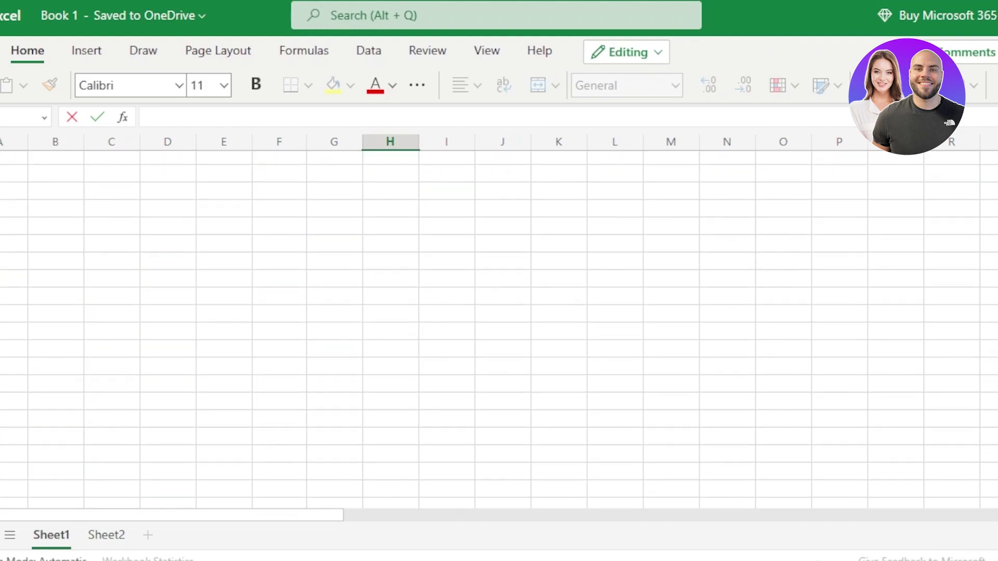
{"action": "scroll", "coordinate": [393, 399], "scroll_direction": "up", "scroll_amount": 5}
{"action": "scroll", "coordinate": [394, 399], "scroll_direction": "down", "scroll_amount": 1}
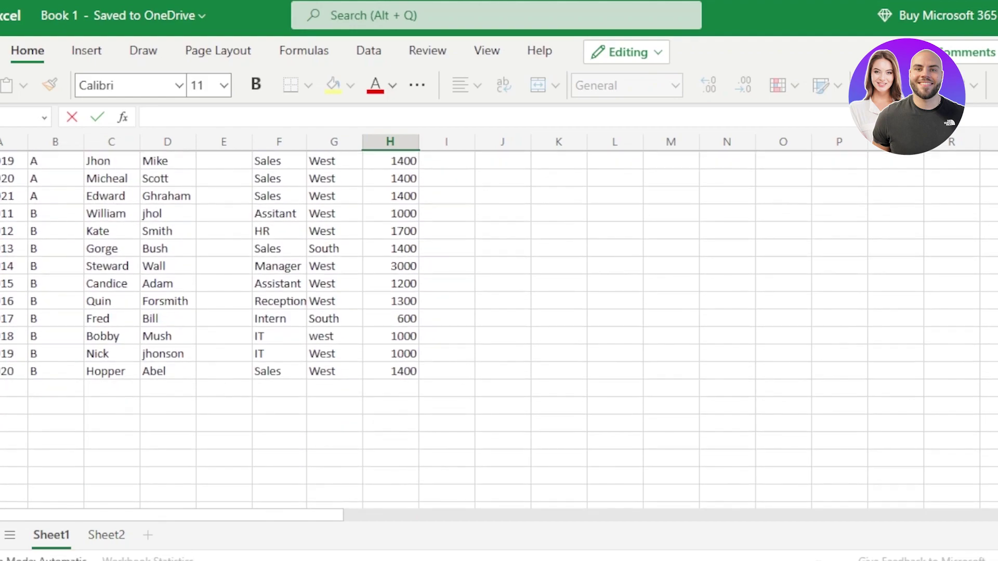
{"action": "left_click", "coordinate": [370, 387]}
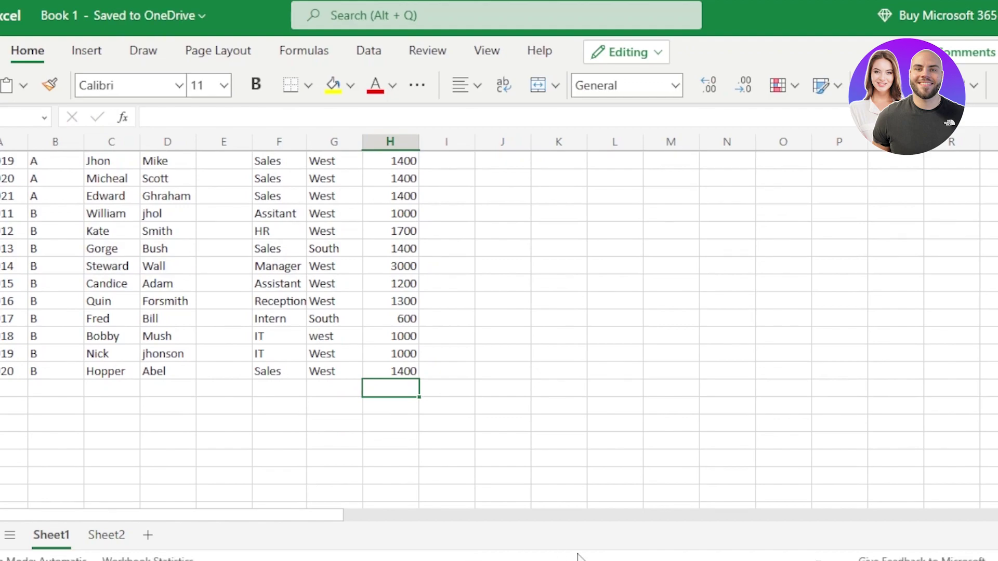
Step: Ask ChatGPT for a formula summing H2 to H21 and copy the suggested =SUM(H2:H21)
{"action": "left_click", "coordinate": [613, 499]}
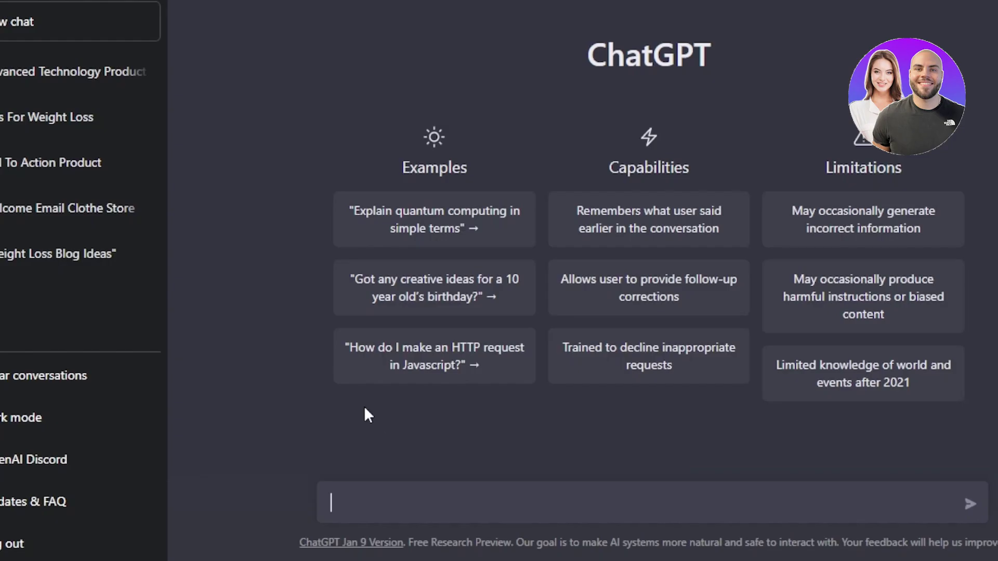
{"action": "type", "text": "wr"}
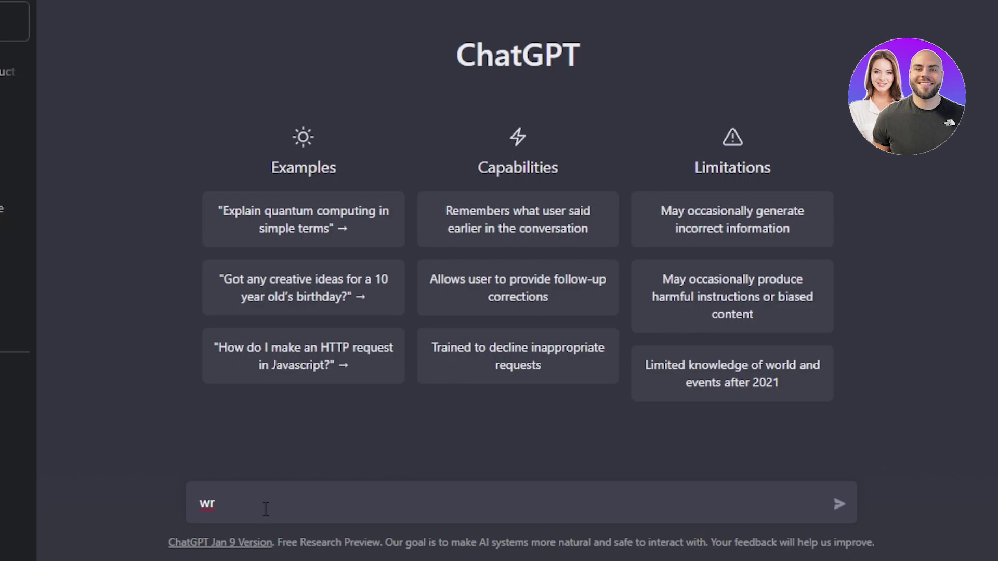
{"action": "type", "text": "it"}
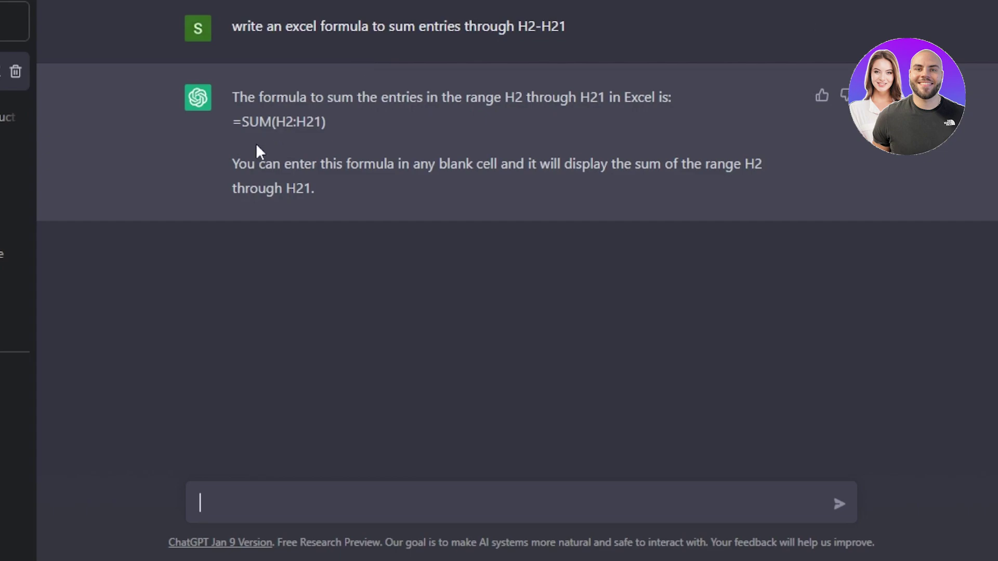
{"action": "left_click_drag", "start_coordinate": [241, 120], "coordinate": [339, 125]}
{"action": "left_click", "coordinate": [230, 127]}
{"action": "right_click", "coordinate": [294, 128]}
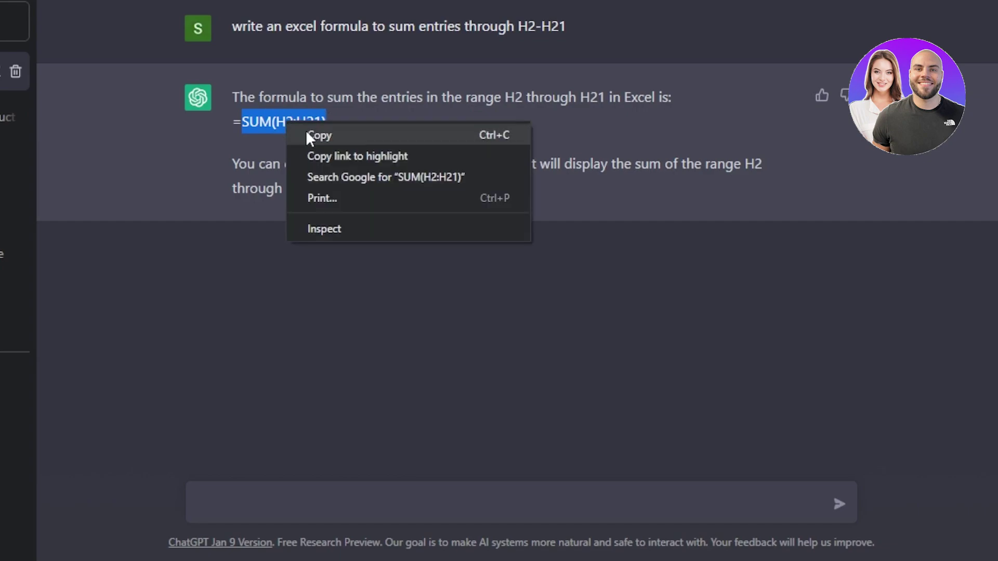
{"action": "left_click", "coordinate": [308, 135]}
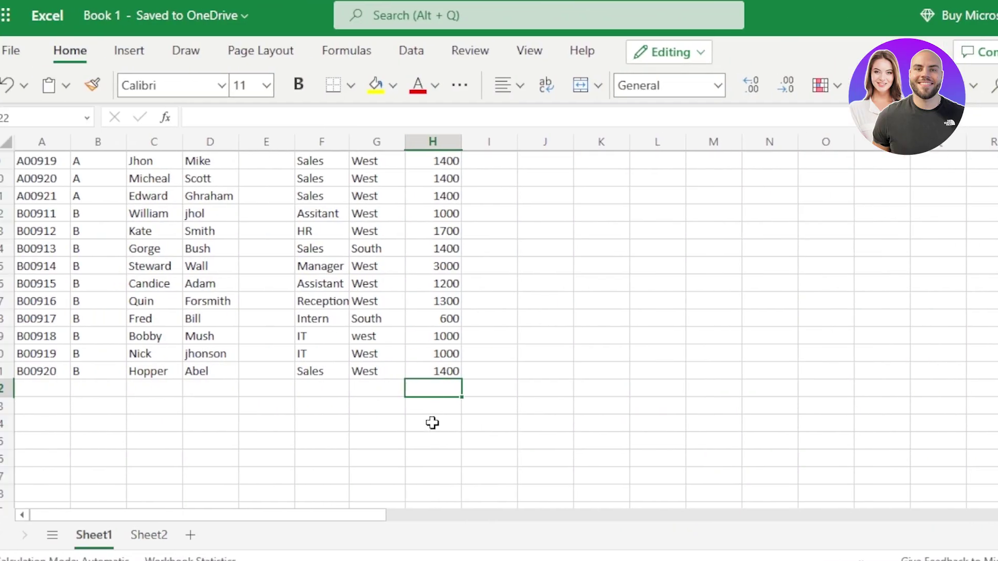
Step: Begin the salary total in H22 by pasting and typing =SUM(
{"action": "right_click", "coordinate": [435, 388]}
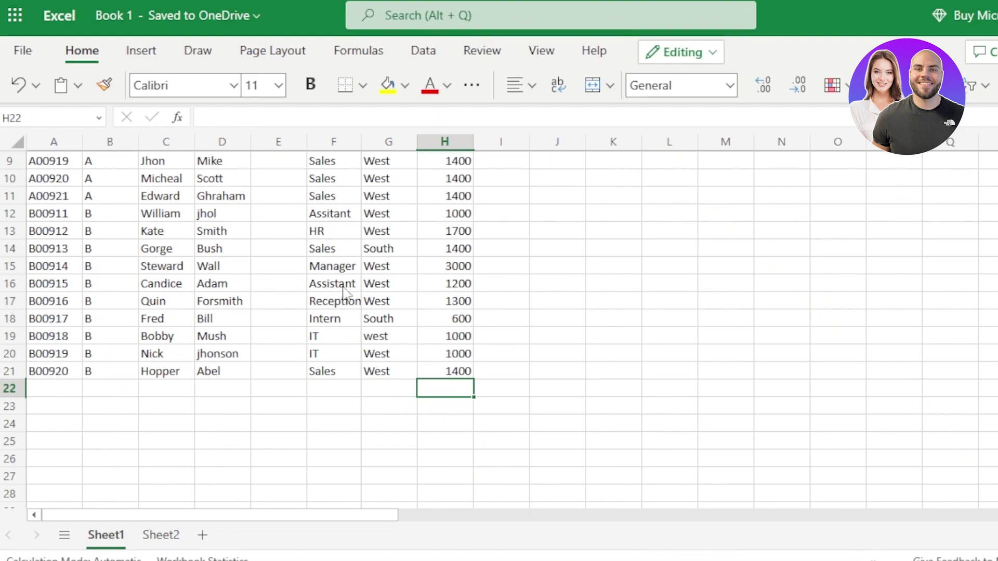
{"action": "left_click", "coordinate": [178, 125]}
{"action": "type", "text": "=SUM("}
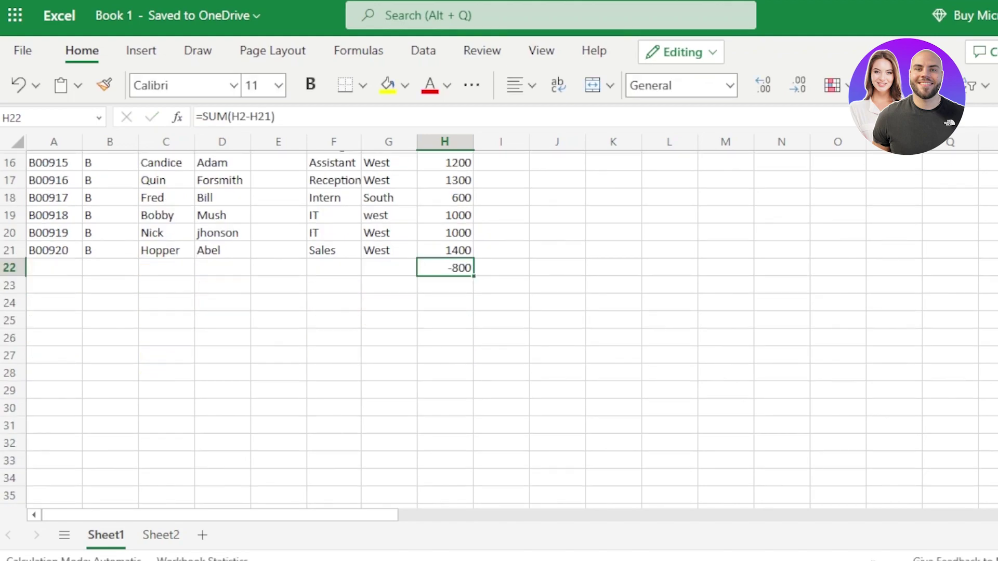
{"action": "scroll", "coordinate": [499, 327], "scroll_direction": "up", "scroll_amount": 5}
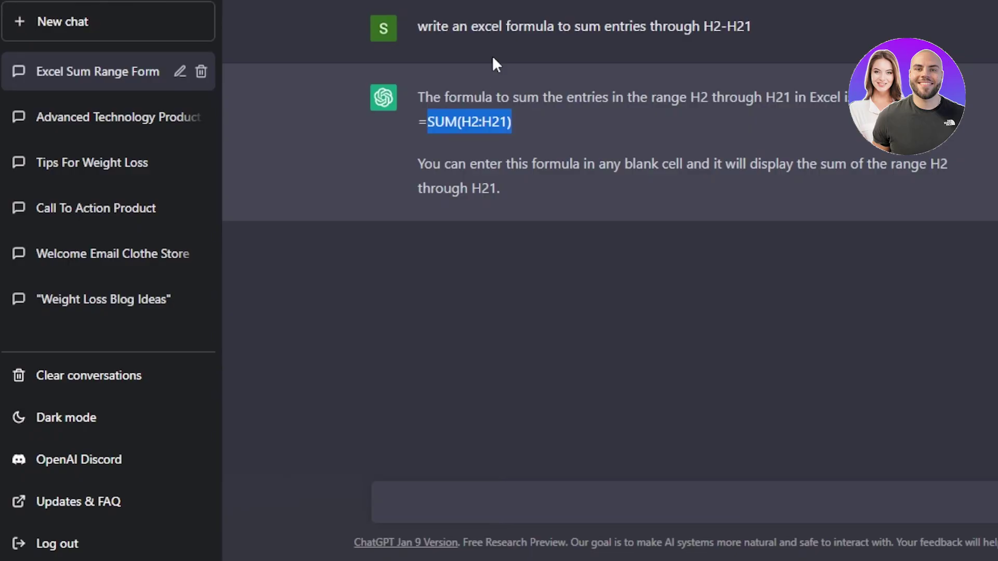
Step: Ask ChatGPT 'explain how it works' about =SUM(H2:H21), then start a new empty chat
{"action": "left_click", "coordinate": [504, 351]}
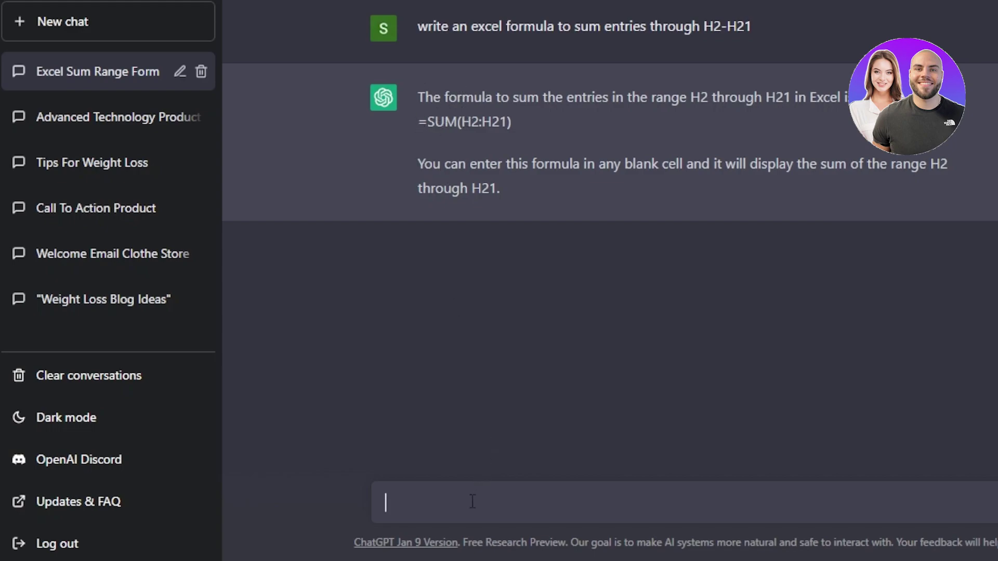
{"action": "type", "text": "write"}
{"action": "key", "text": "ctrl+BackSpace"}
{"action": "type", "text": "explain how it works"}
{"action": "key", "text": "Return"}
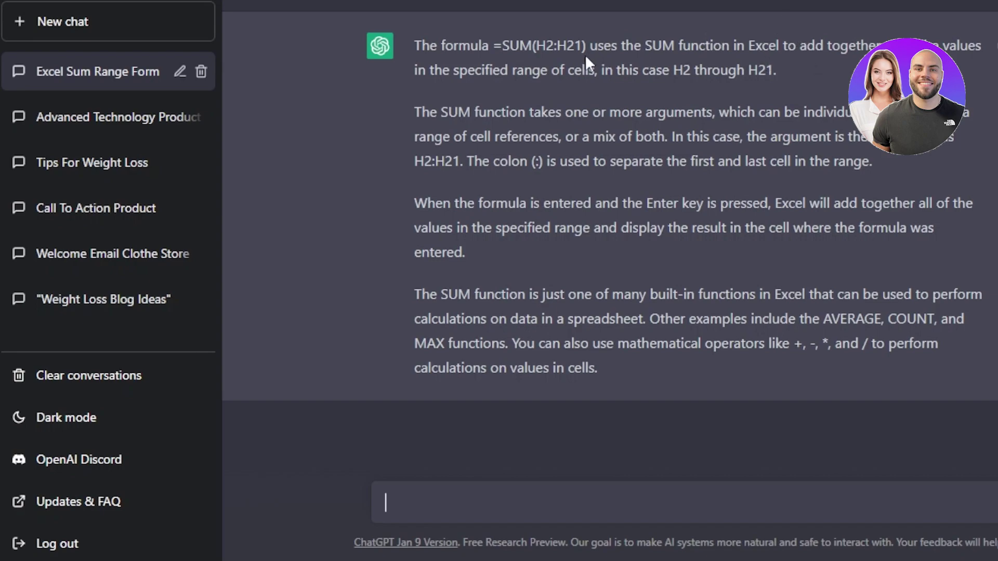
{"action": "left_click", "coordinate": [104, 33]}
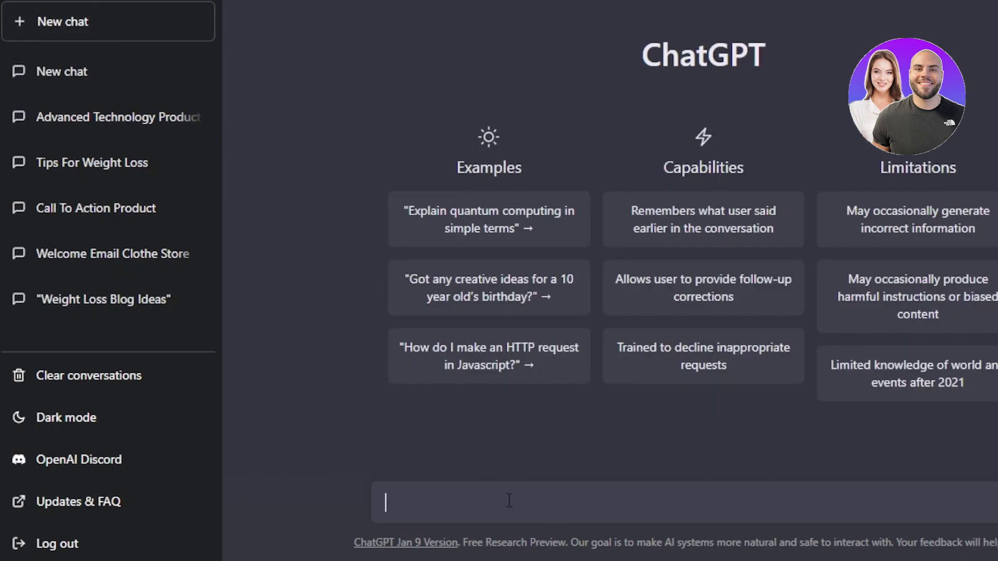
Step: Ask ChatGPT 'what is profit formula' and get Profit = Revenue - Costs
{"action": "type", "text": "what is profit formula"}
{"action": "key", "text": "Return"}
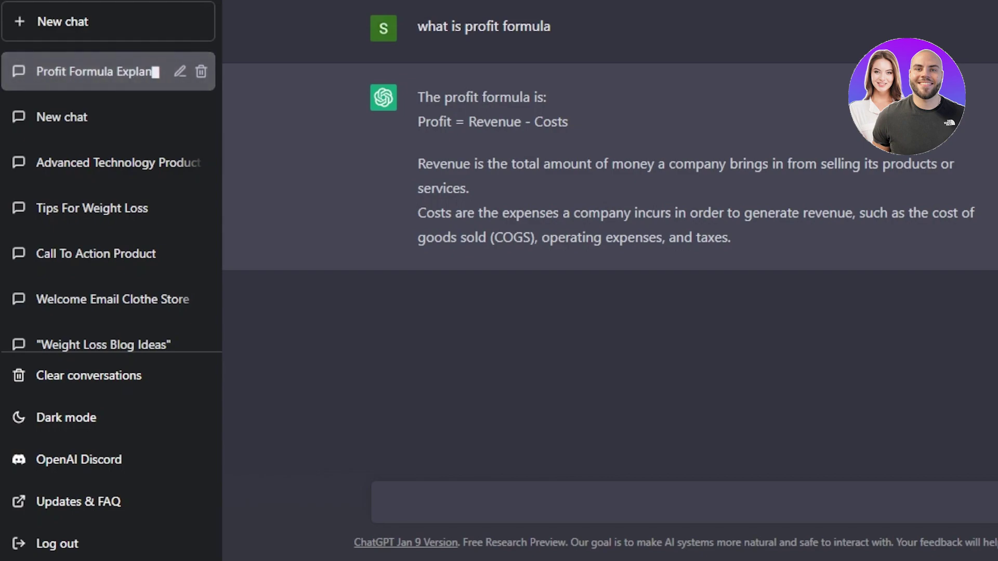
{"action": "mouse_move", "coordinate": [622, 560]}
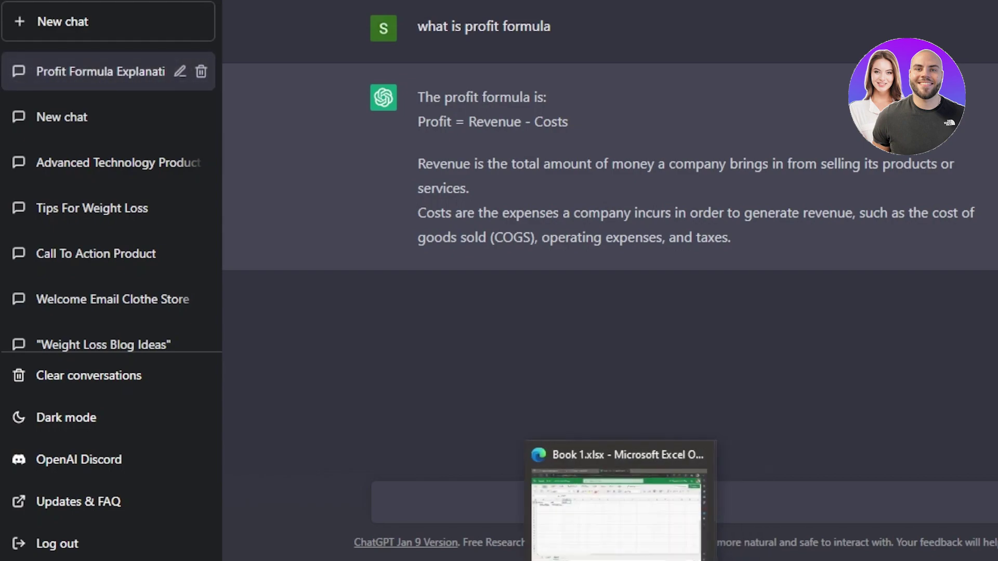
{"action": "left_click", "coordinate": [617, 515]}
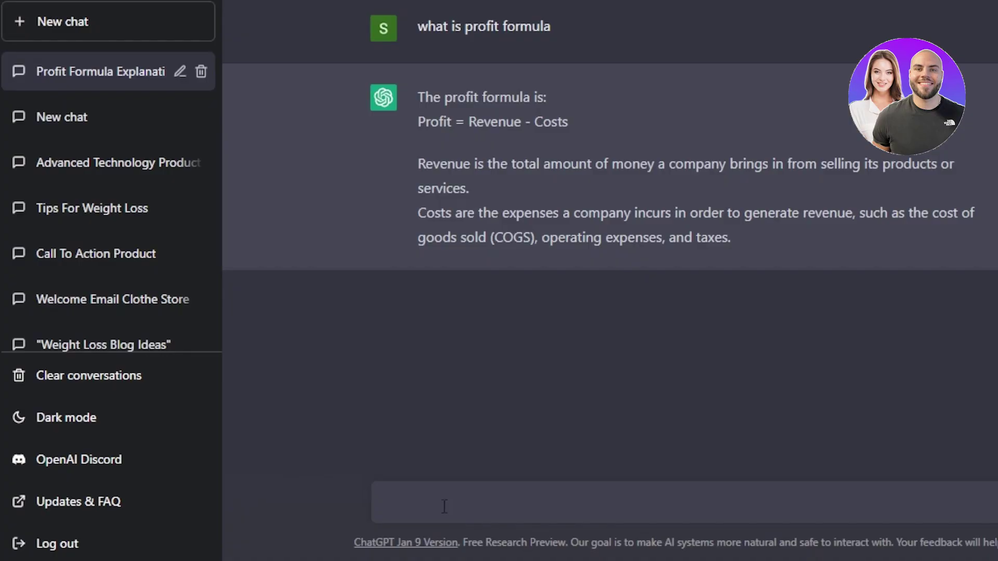
Step: Ask ChatGPT for the profit with revenue 56789 and cost 4567, yielding 52,222
{"action": "type", "text": "678905"}
{"action": "key", "text": "BackSpace"}
{"action": "key", "text": "BackSpace"}
{"action": "key", "text": "BackSpace"}
{"action": "key", "text": "BackSpace"}
{"action": "key", "text": "BackSpace"}
{"action": "key", "text": "BackSpace"}
{"action": "type", "text": "re"}
{"action": "type", "text": "venue is 56789 , cost is 4567 what is the profit"}
{"action": "key", "text": "Return"}
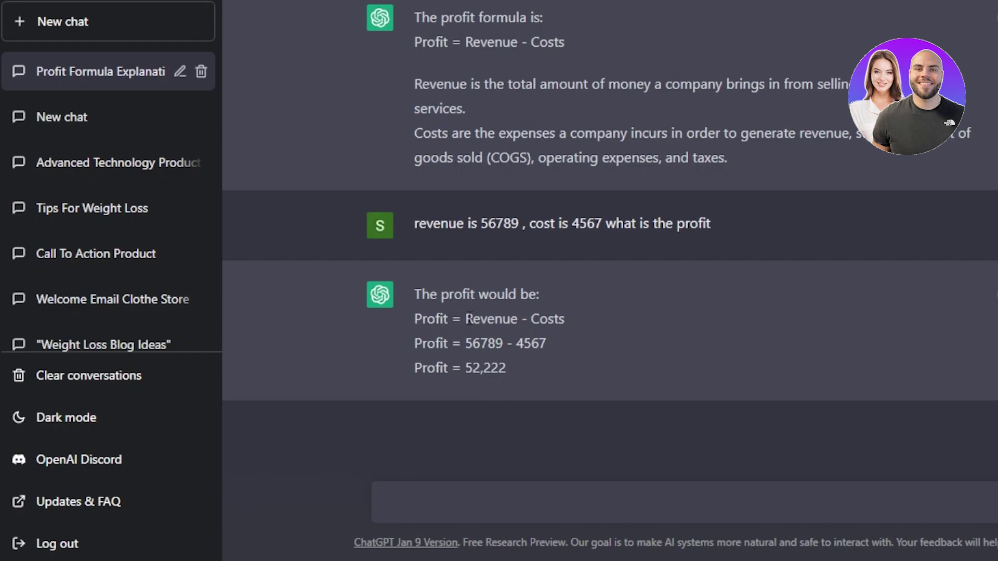
{"action": "left_click_drag", "start_coordinate": [466, 319], "coordinate": [597, 323]}
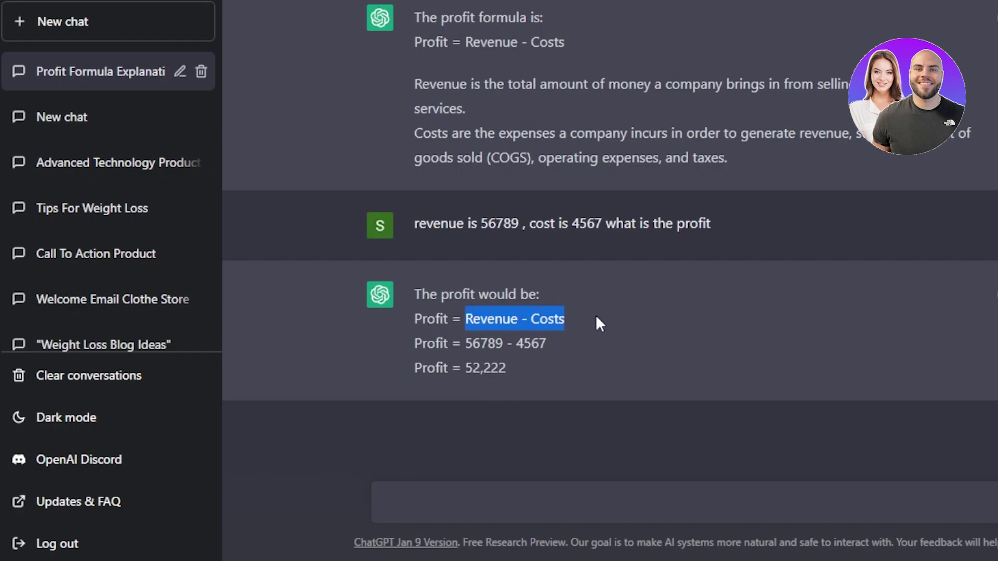
{"action": "left_click", "coordinate": [597, 317]}
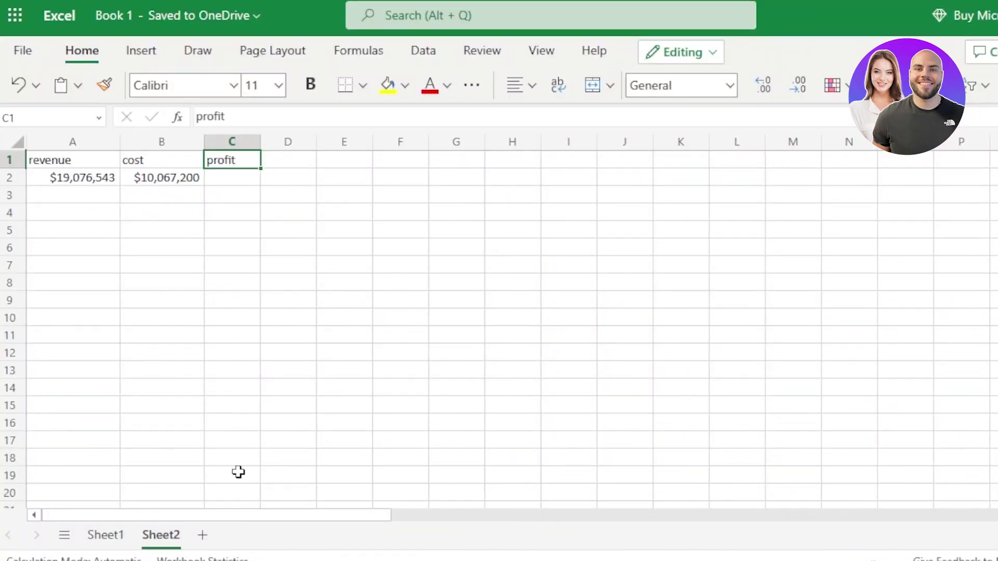
Step: Switch between Sheet1 and Sheet2, dismiss Insert Function unused, and return to Sheet1's salary table
{"action": "left_click", "coordinate": [114, 535]}
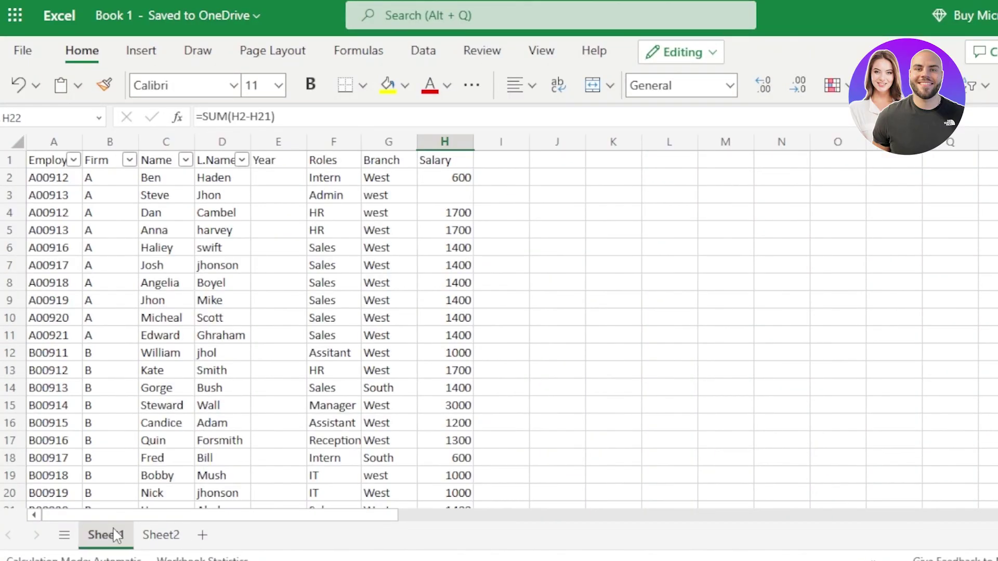
{"action": "left_click", "coordinate": [161, 535]}
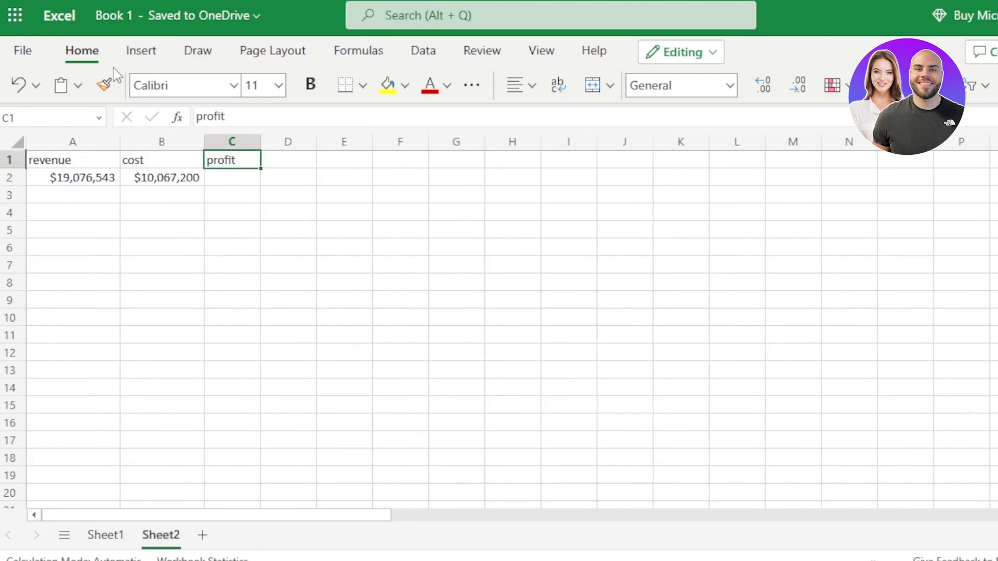
{"action": "left_click", "coordinate": [178, 116]}
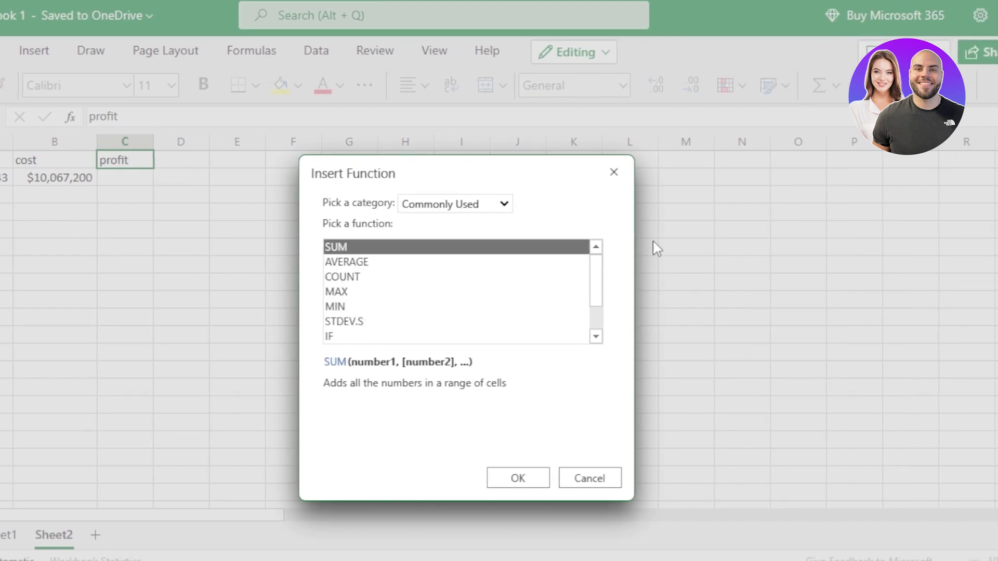
{"action": "left_click", "coordinate": [614, 172]}
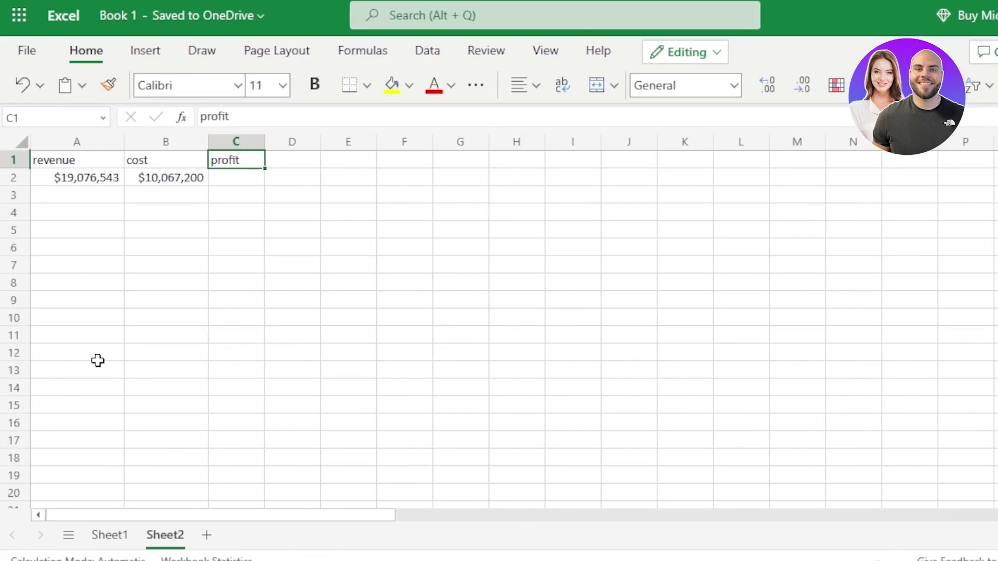
{"action": "left_click", "coordinate": [109, 535]}
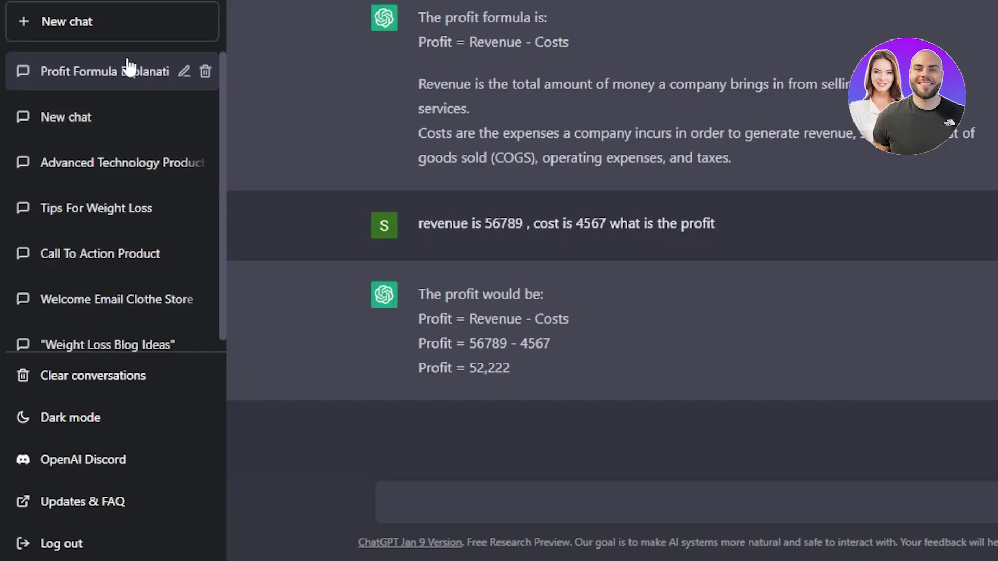
Step: Open another empty ChatGPT chat, then show Excel's Data tools
{"action": "left_click", "coordinate": [115, 36]}
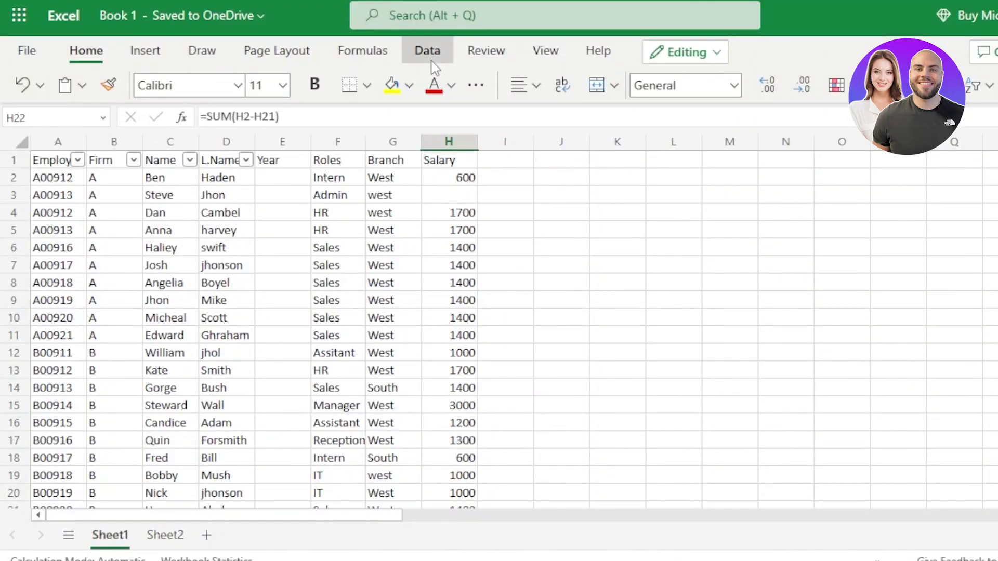
{"action": "left_click", "coordinate": [429, 52]}
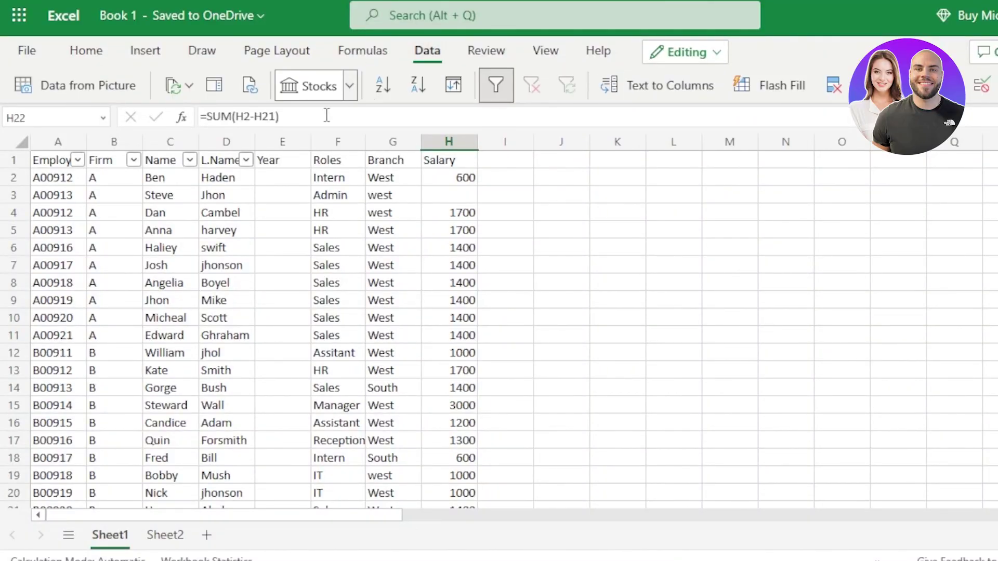
Step: Put H22's =SUM(H2-H21) formula into edit mode in the formula bar
{"action": "left_click", "coordinate": [283, 117]}
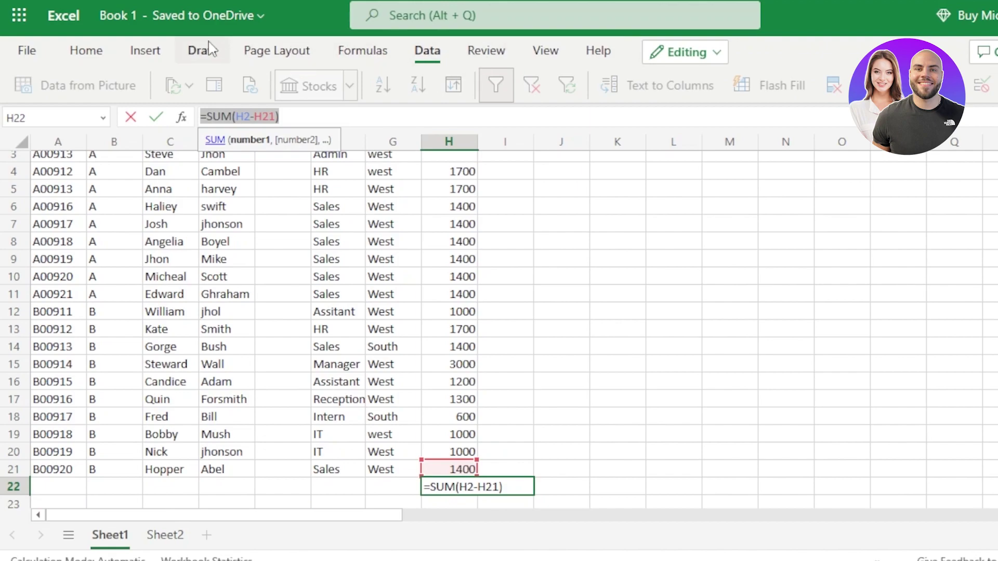
{"action": "left_click", "coordinate": [147, 54]}
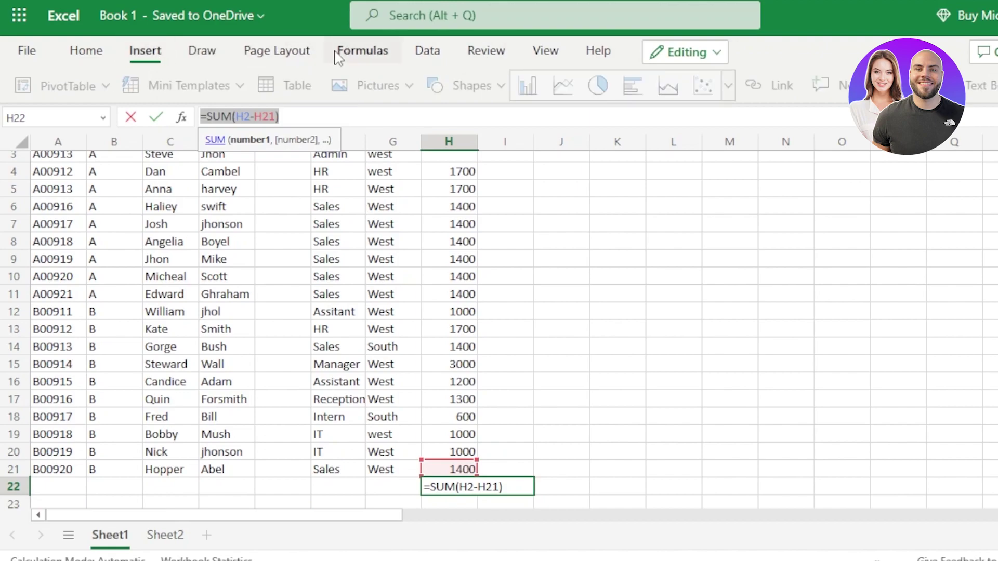